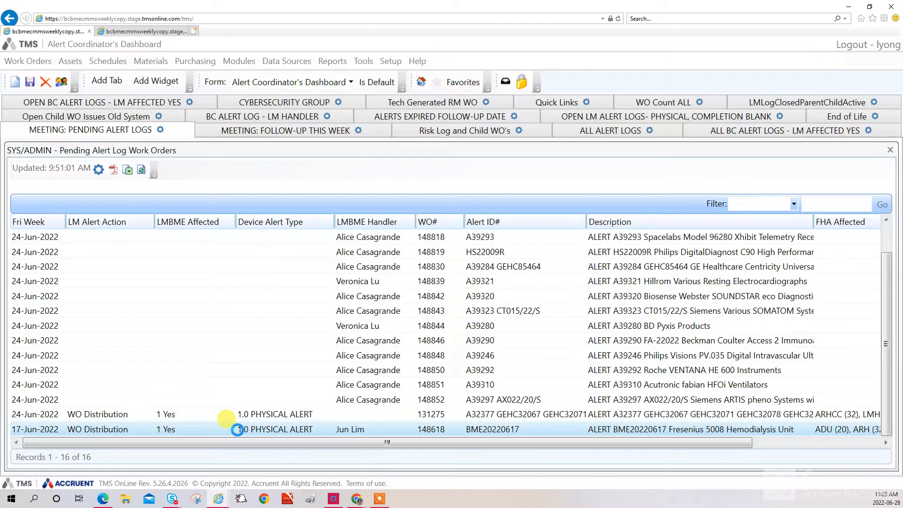
# Open alert log work order 148618, set LM Affected by Alert to '3 - Create Parent Work Order VCH', and save
pyautogui.doubleClick(238, 430)
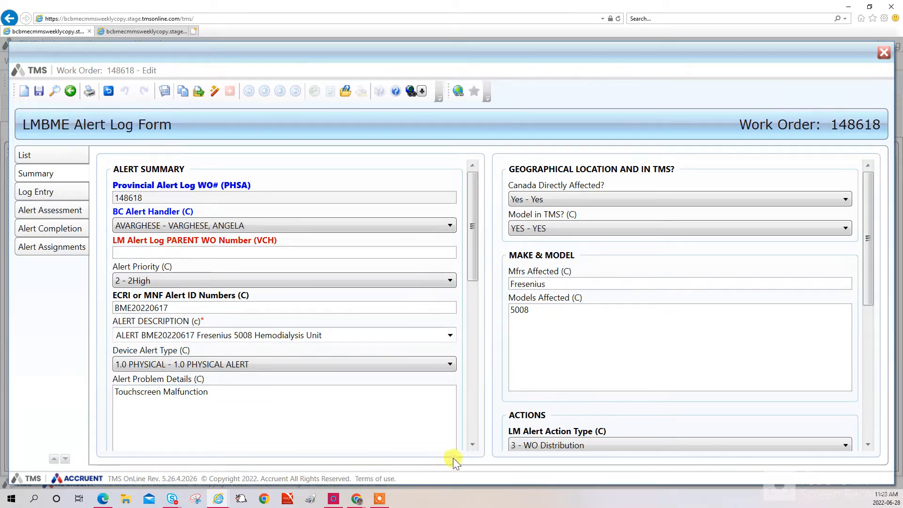
pyautogui.scroll(-5, 454, 329)
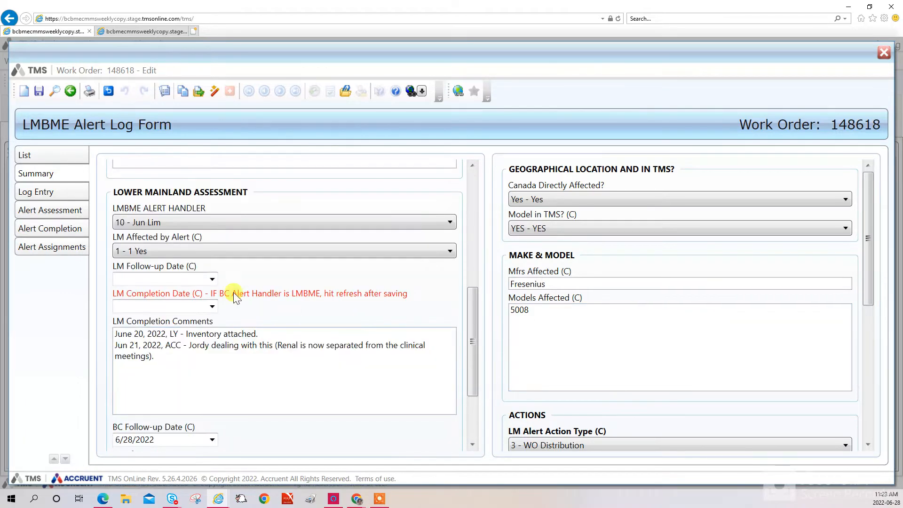
pyautogui.click(174, 250)
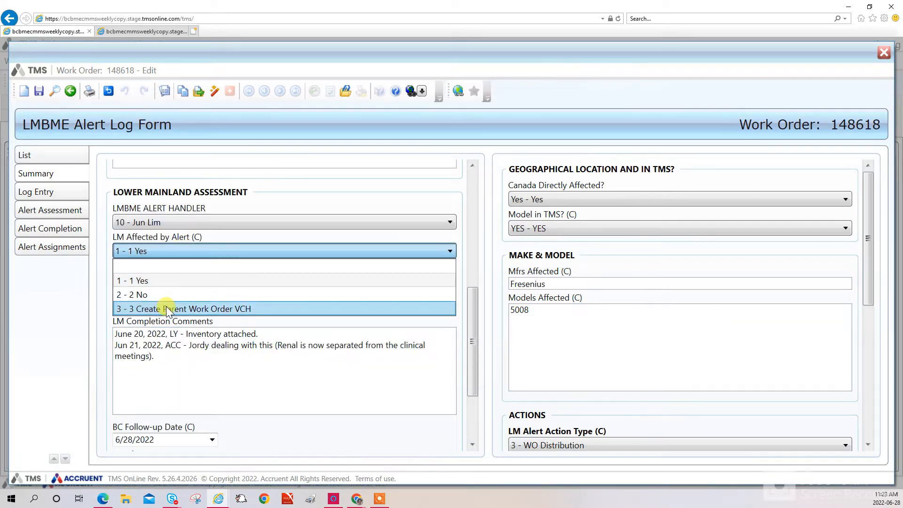
pyautogui.click(169, 309)
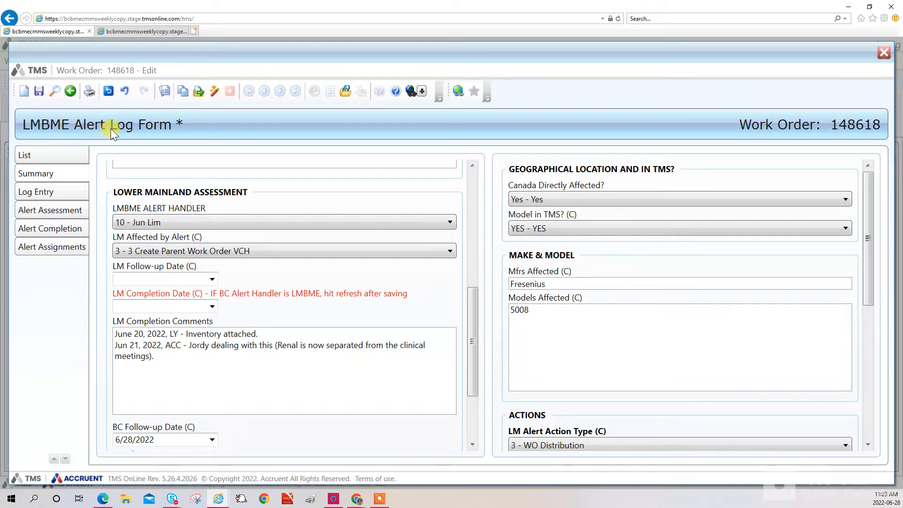
pyautogui.click(148, 252)
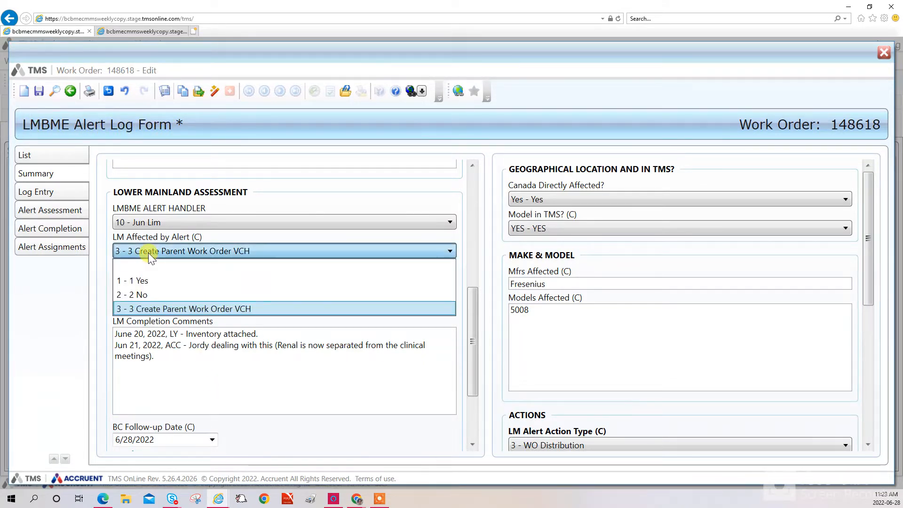
pyautogui.click(148, 252)
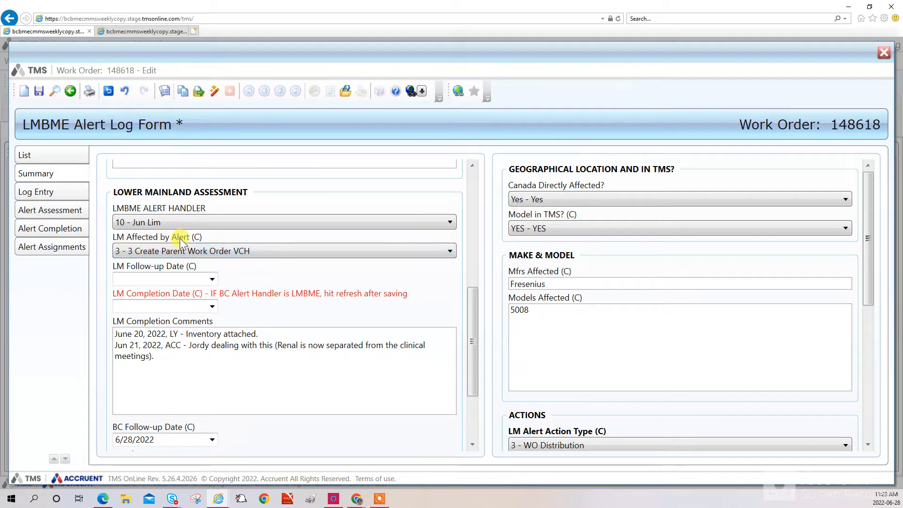
pyautogui.click(39, 91)
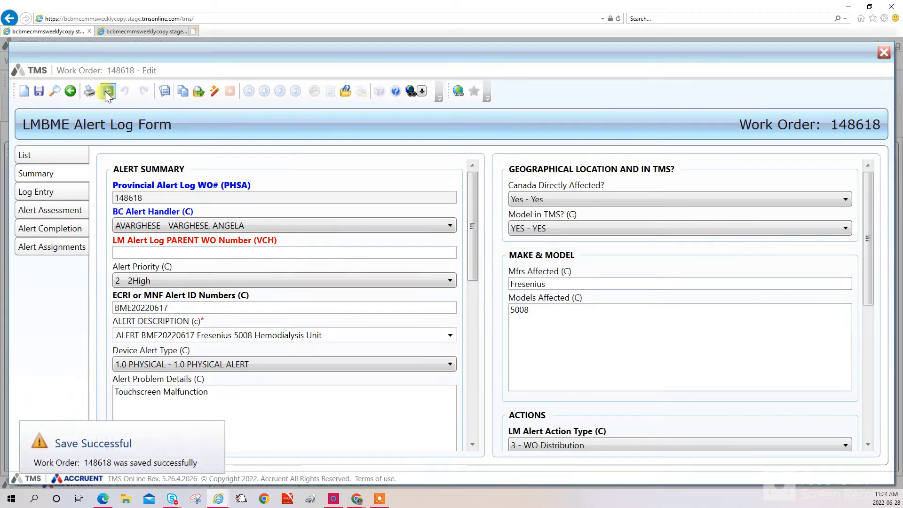
# Refresh alert log 148618, copy parent work order number 439334, and go to the RM WO Generator query form
pyautogui.click(165, 253)
pyautogui.write('439334')
pyautogui.moveTo(165, 255); pyautogui.dragTo(65, 241)
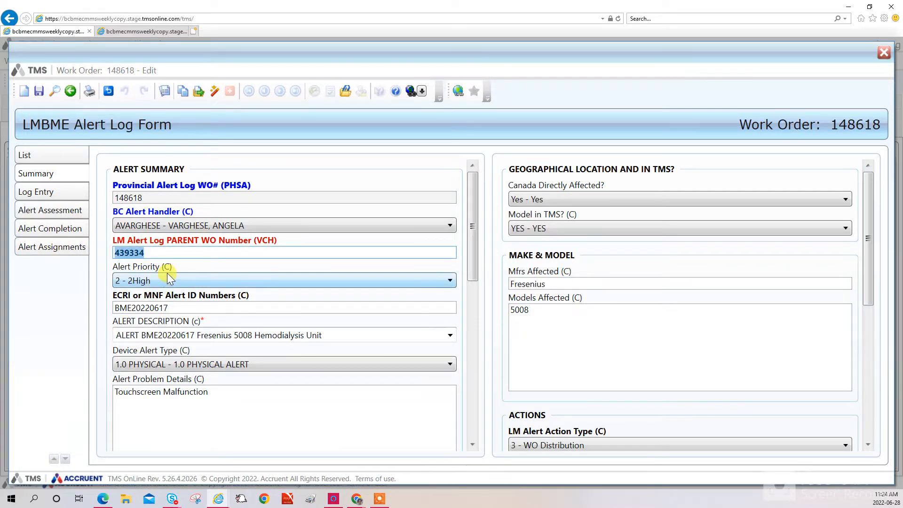
pyautogui.click(143, 30)
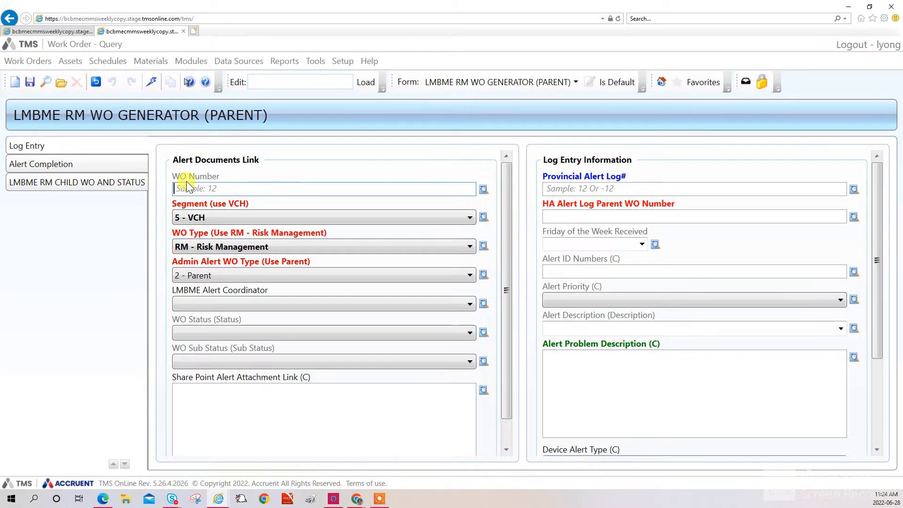
# Look up parent work order 439334 in the RM WO generator form and scroll to its lower fields
pyautogui.write('439334')
pyautogui.click(152, 83)
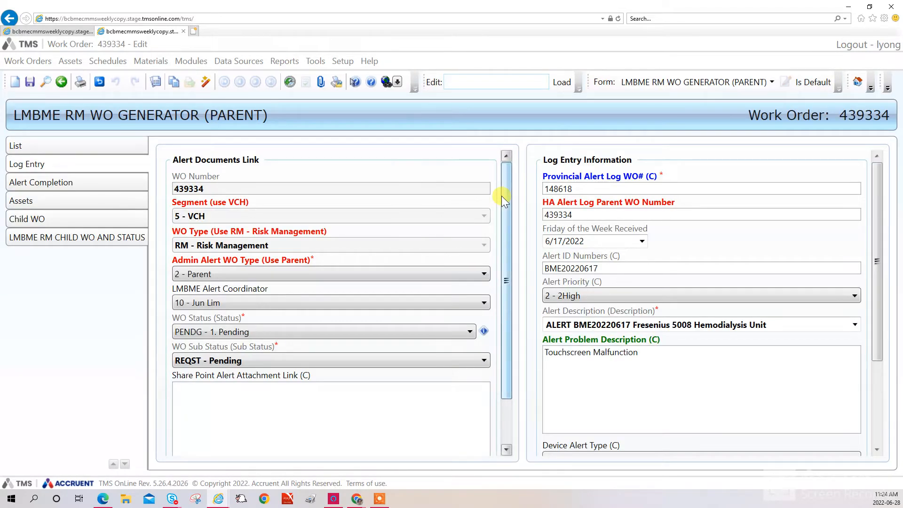
pyautogui.scroll(-2, 410, 328)
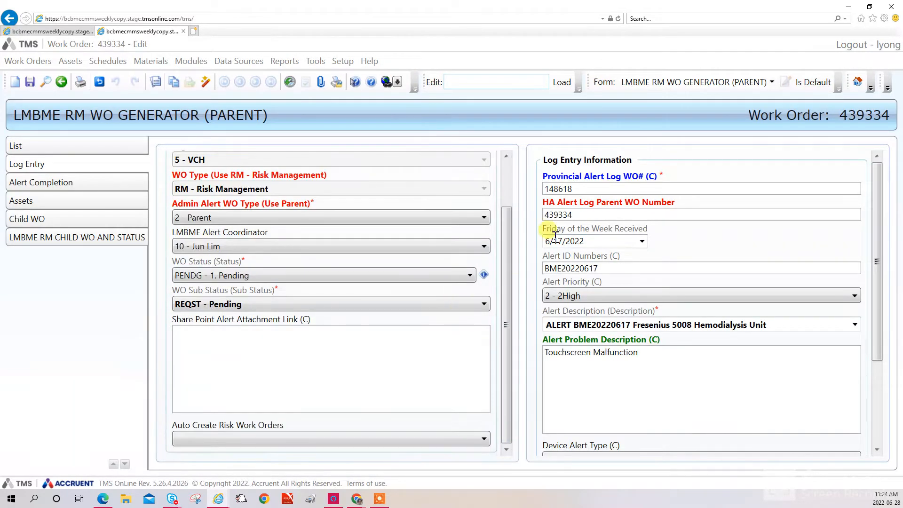
pyautogui.scroll(-3, 611, 304)
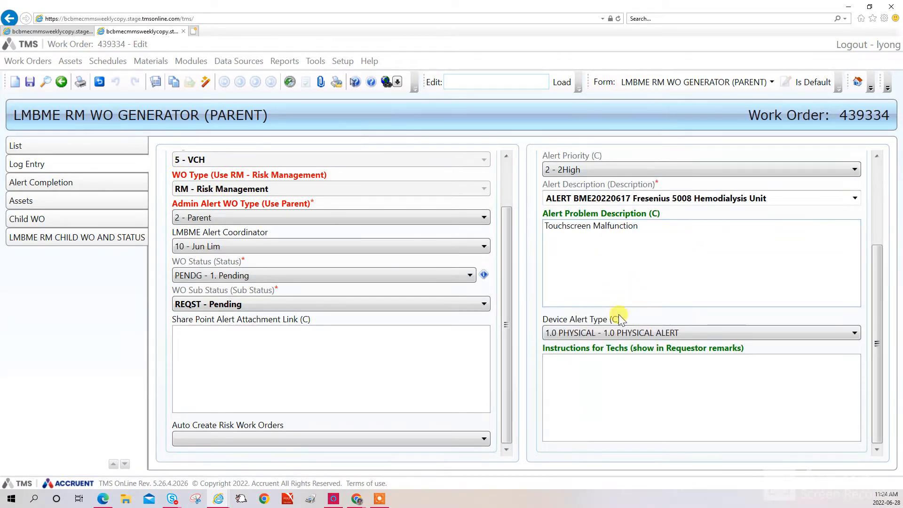
pyautogui.click(316, 360)
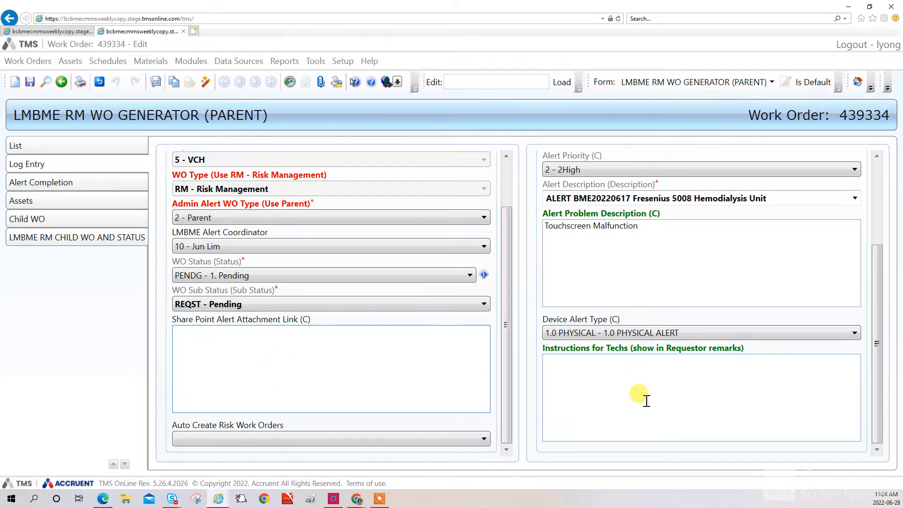
# Enter tech instructions 'Check and record software rev' and 'Do touchpanel test (see sharepoint notes for details)' on two lines
pyautogui.click(660, 375)
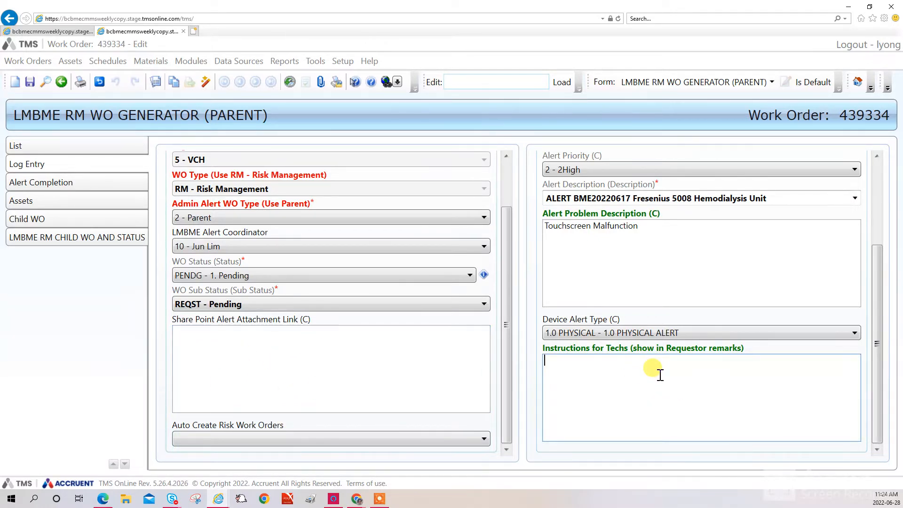
pyautogui.write('Chck')
pyautogui.press('BackSpace')
pyautogui.press('BackSpace')
pyautogui.write('e')
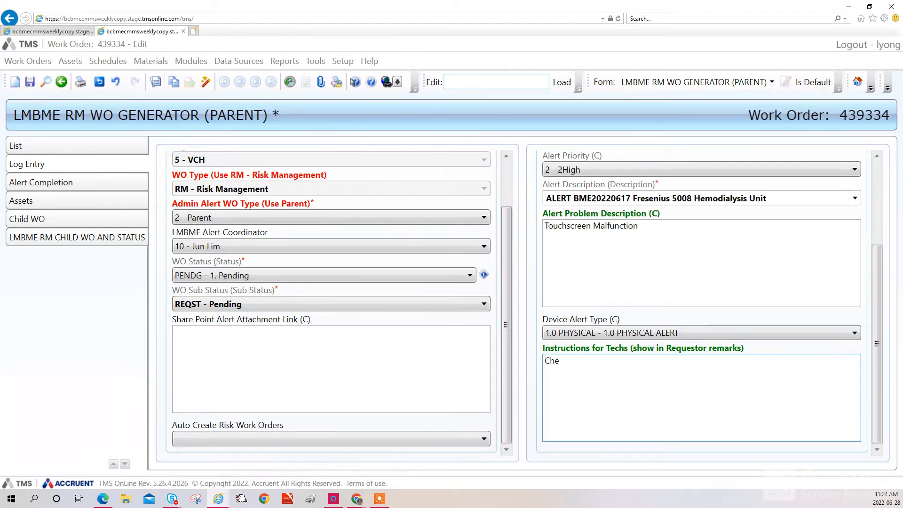
pyautogui.write('ck and record software riv')
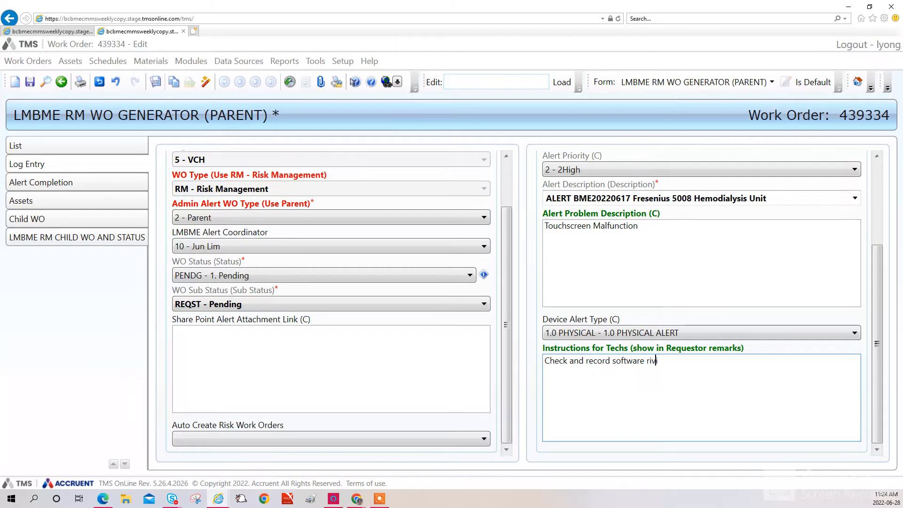
pyautogui.write('is')
pyautogui.press('BackSpace')
pyautogui.press('BackSpace')
pyautogui.press('BackSpace')
pyautogui.press('BackSpace')
pyautogui.write('ev')
pyautogui.press('Return')
pyautogui.write('Do touchpanel tes')
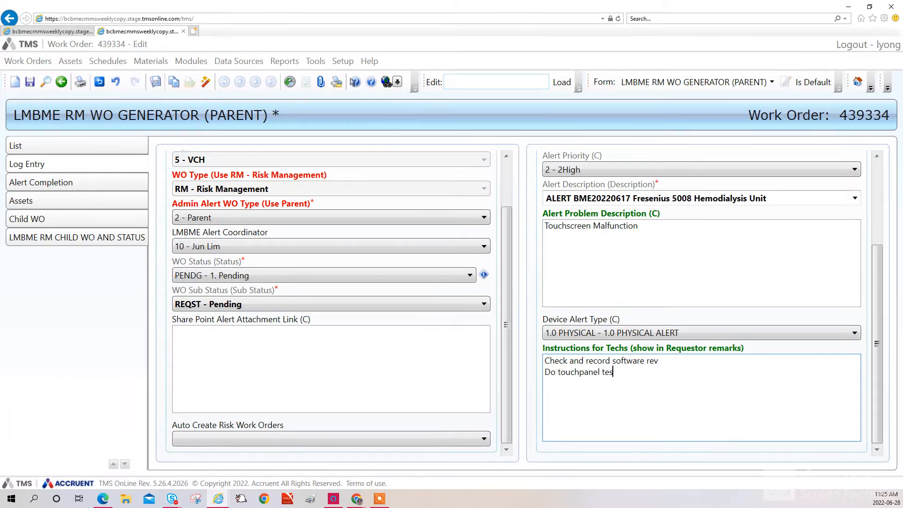
pyautogui.write('t (see share')
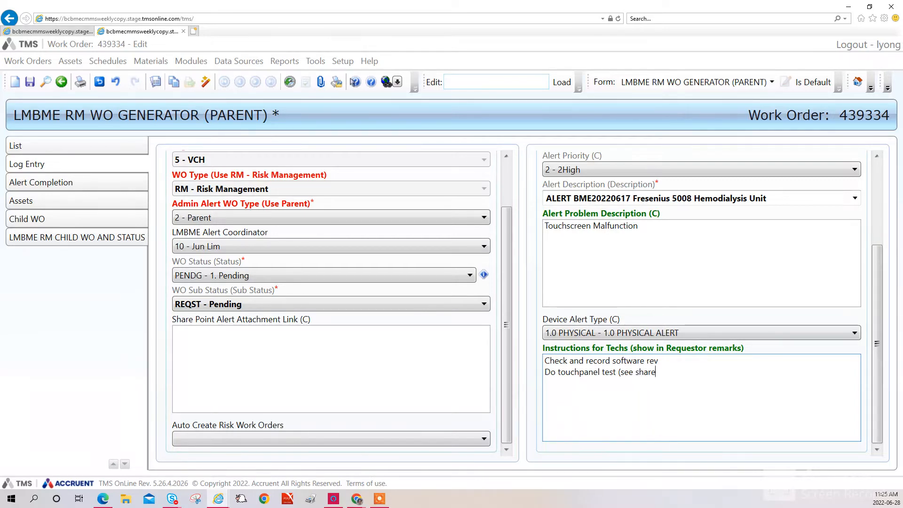
pyautogui.write('point notes for details).')
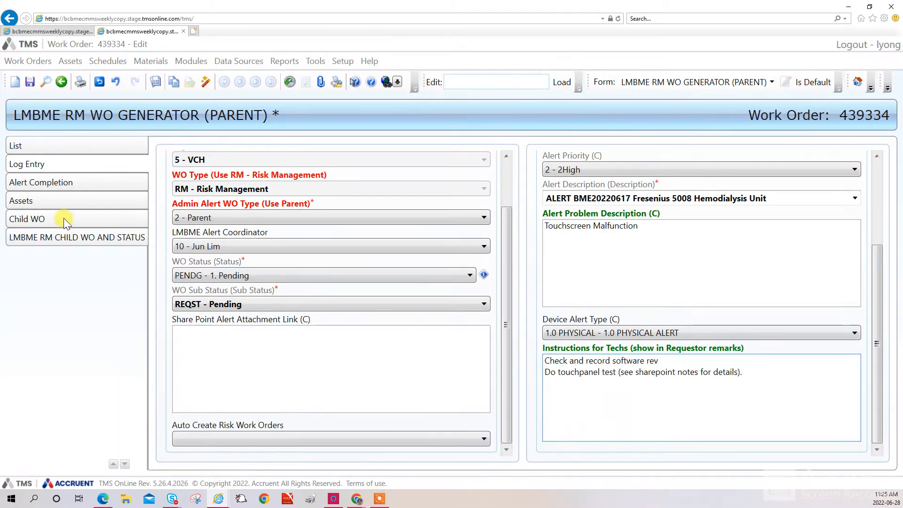
# From the work order's Assets tab, start a new asset search with the LMBME Supervisor Asset Form V2
pyautogui.click(30, 201)
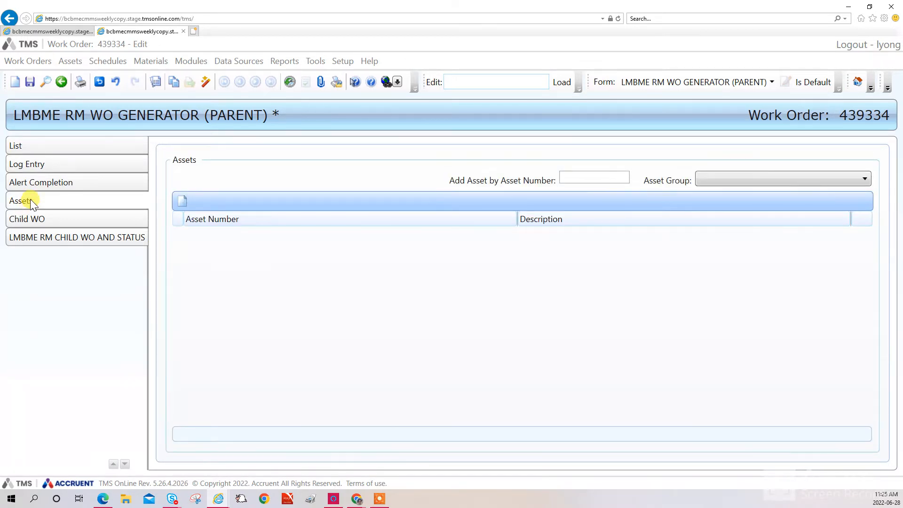
pyautogui.click(181, 203)
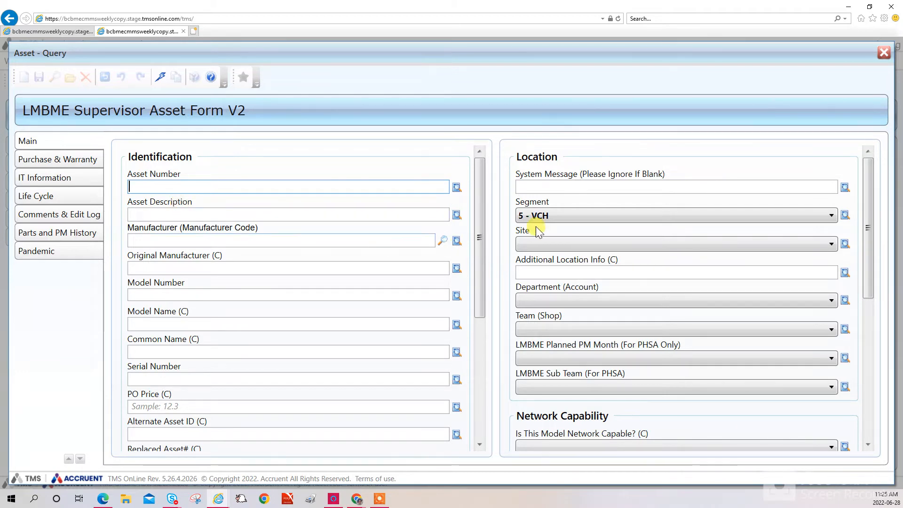
# Add Segment criteria Equal To 5 - VCH and Or Not Equal To 5 - VCH
pyautogui.click(845, 216)
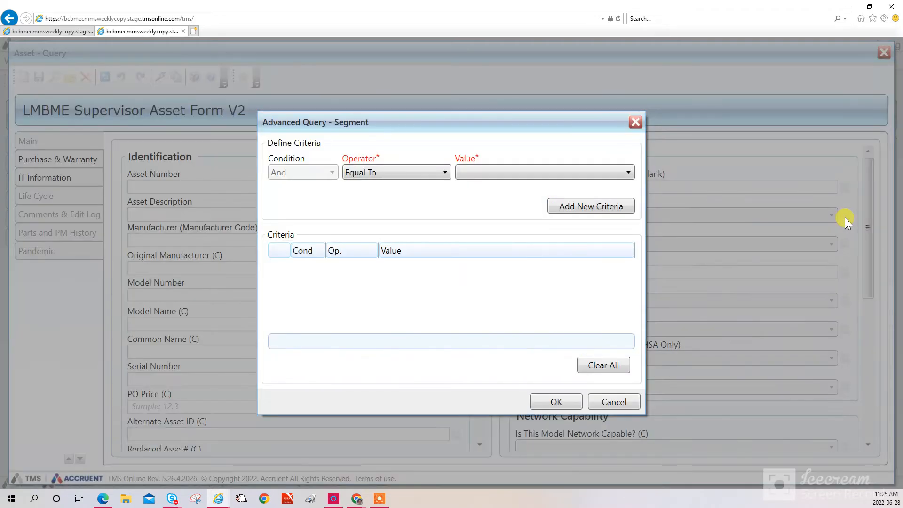
pyautogui.click(509, 169)
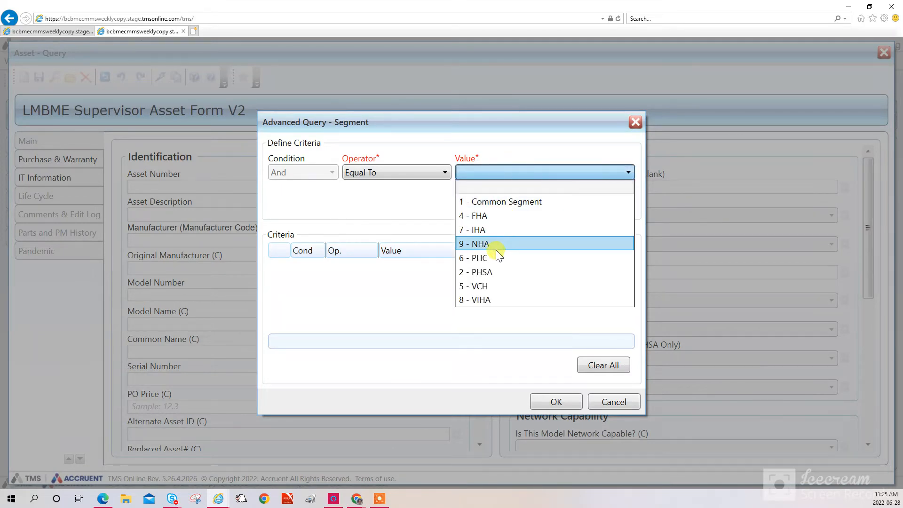
pyautogui.click(489, 285)
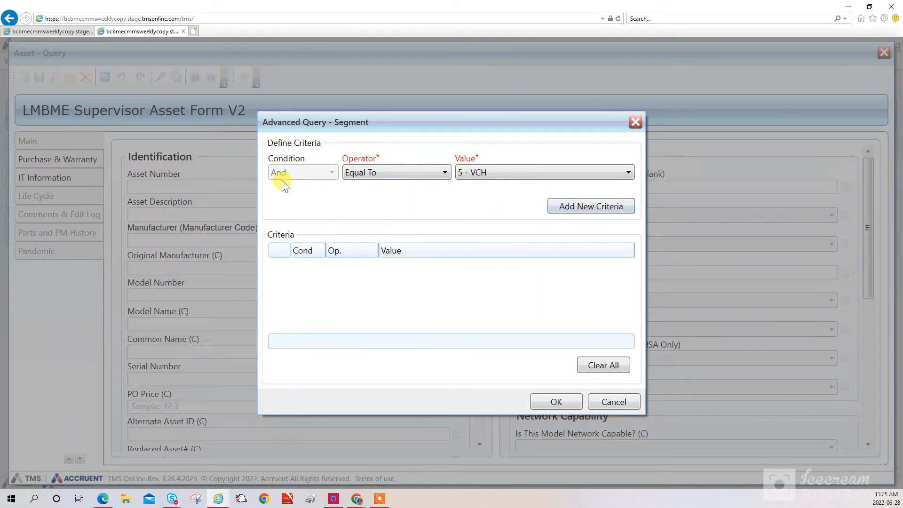
pyautogui.click(573, 212)
pyautogui.click(370, 172)
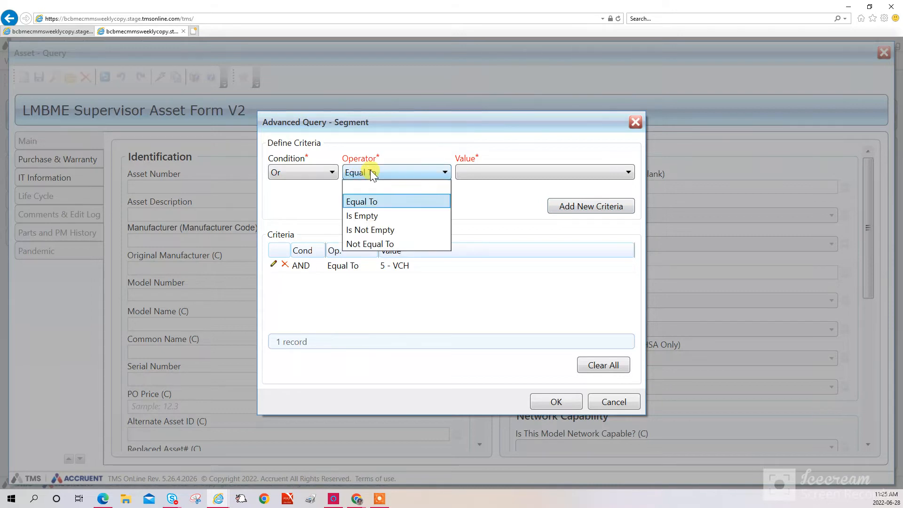
pyautogui.click(366, 243)
pyautogui.click(565, 167)
pyautogui.click(494, 284)
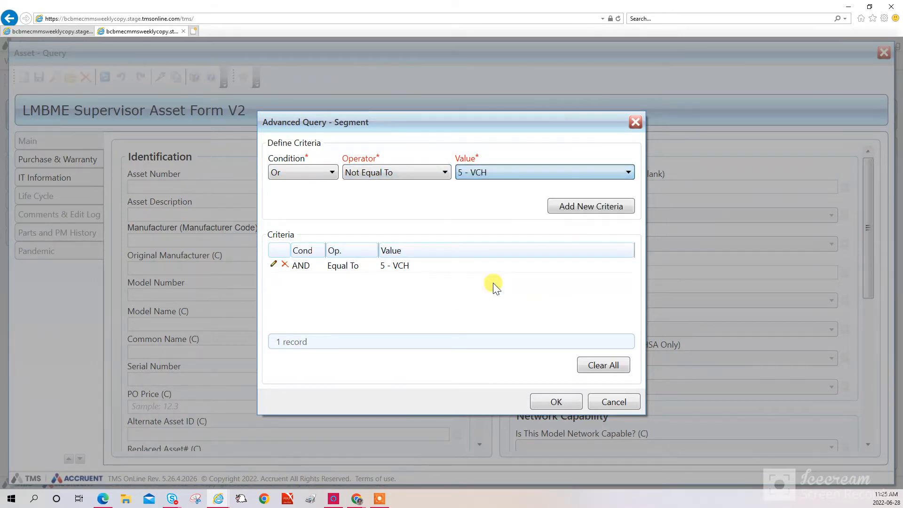
pyautogui.click(581, 205)
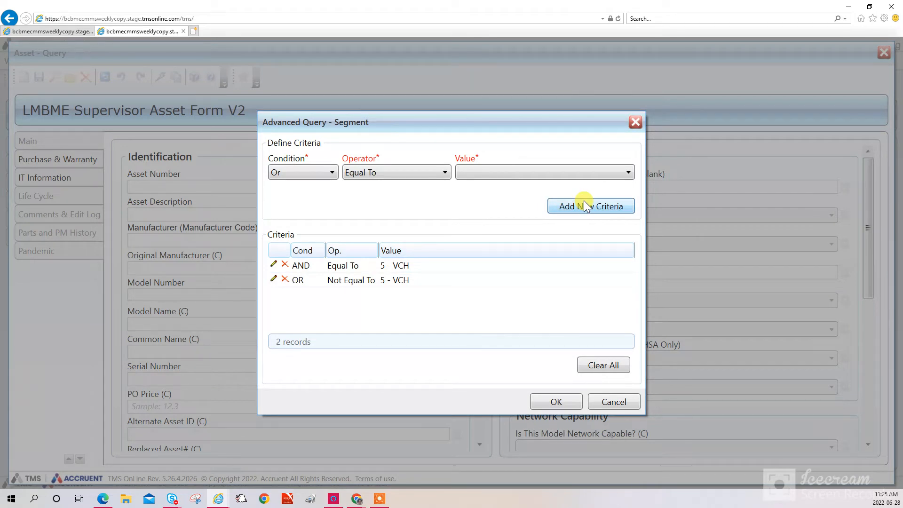
# Add an AND Equal To 6 - PHC Segment criterion
pyautogui.click(288, 173)
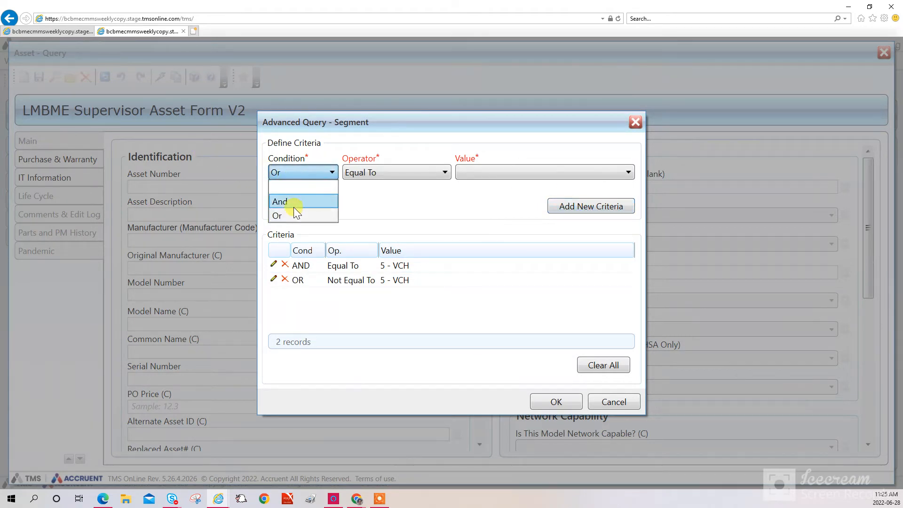
pyautogui.click(291, 201)
pyautogui.click(386, 174)
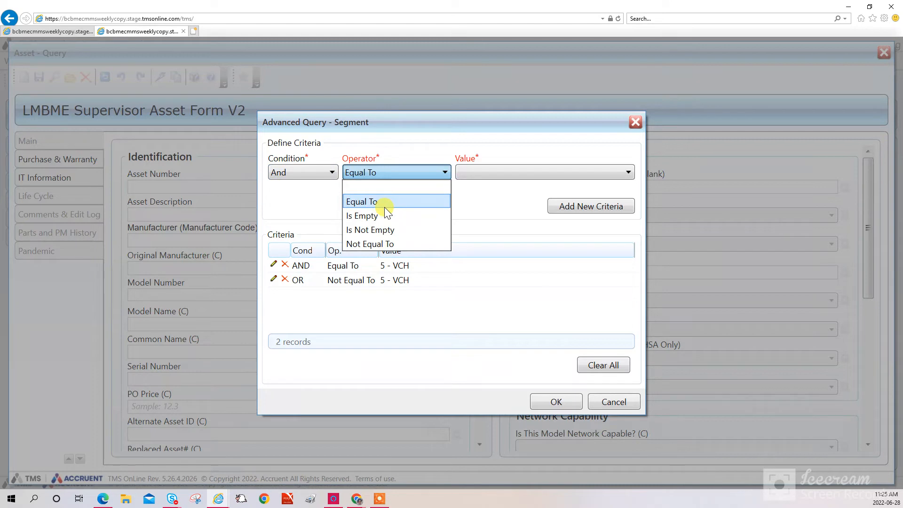
pyautogui.click(399, 203)
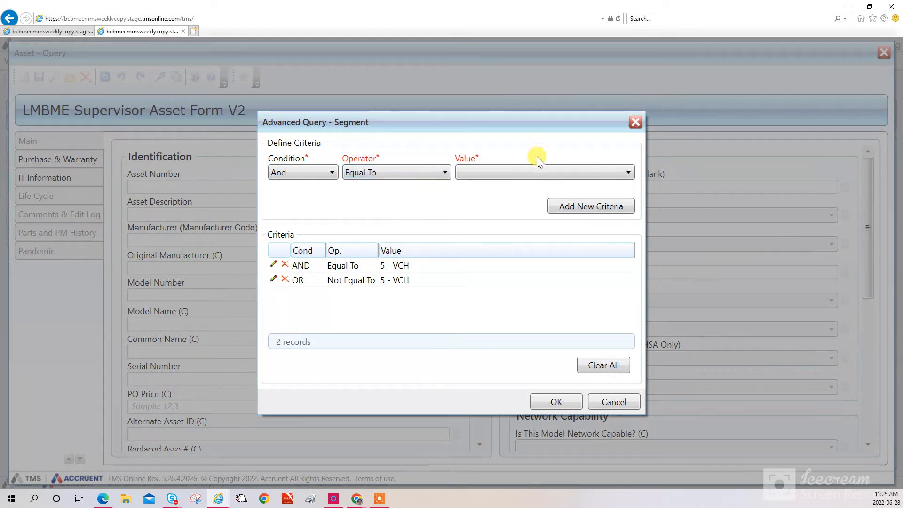
pyautogui.click(536, 172)
pyautogui.click(508, 259)
pyautogui.click(621, 205)
# Add an OR Not Equal To 6 - PHC Segment criterion and apply the Segment query
pyautogui.click(309, 171)
pyautogui.click(280, 214)
pyautogui.click(377, 174)
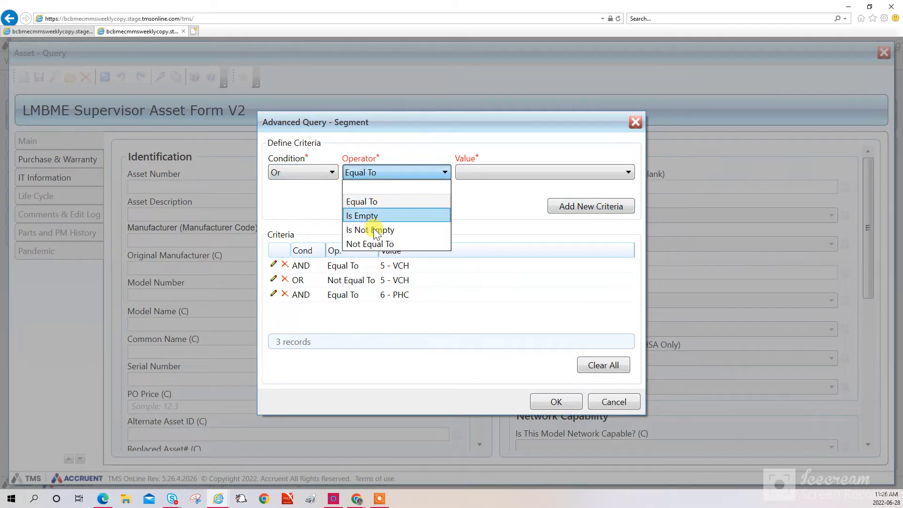
pyautogui.click(376, 244)
pyautogui.click(513, 171)
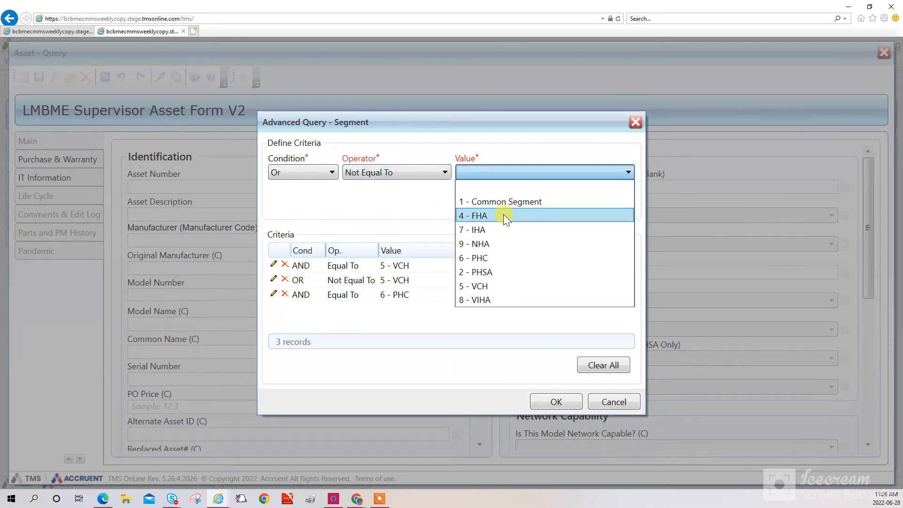
pyautogui.click(499, 258)
pyautogui.click(550, 206)
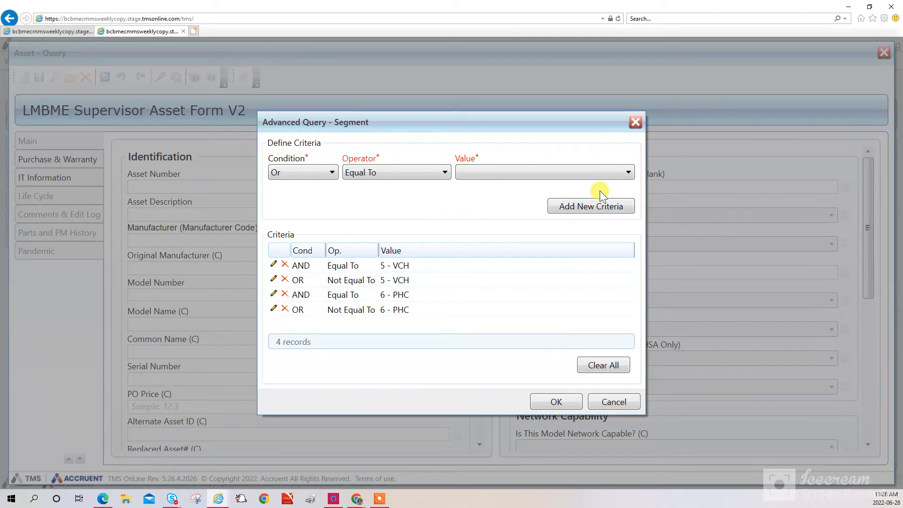
pyautogui.click(534, 405)
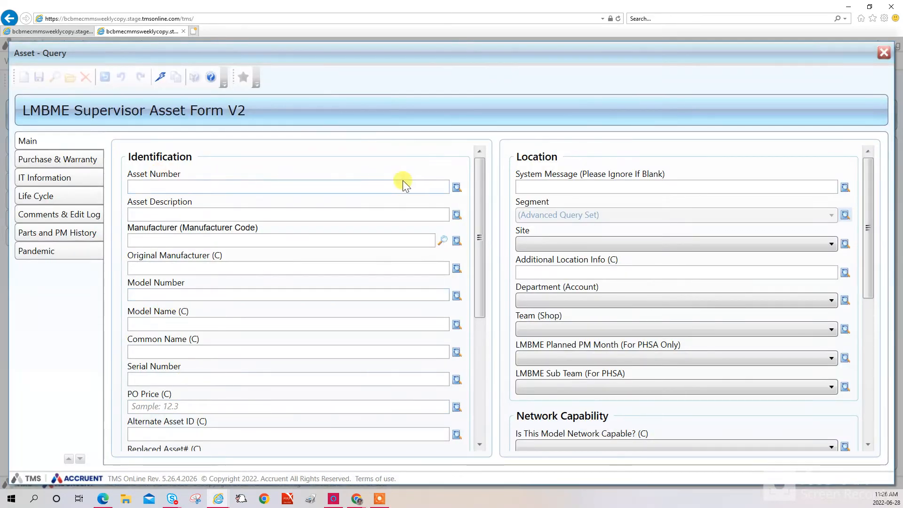
# Give the asset query's Model Name a Like 5008 criterion, leaving Asset Number unchanged
pyautogui.click(455, 188)
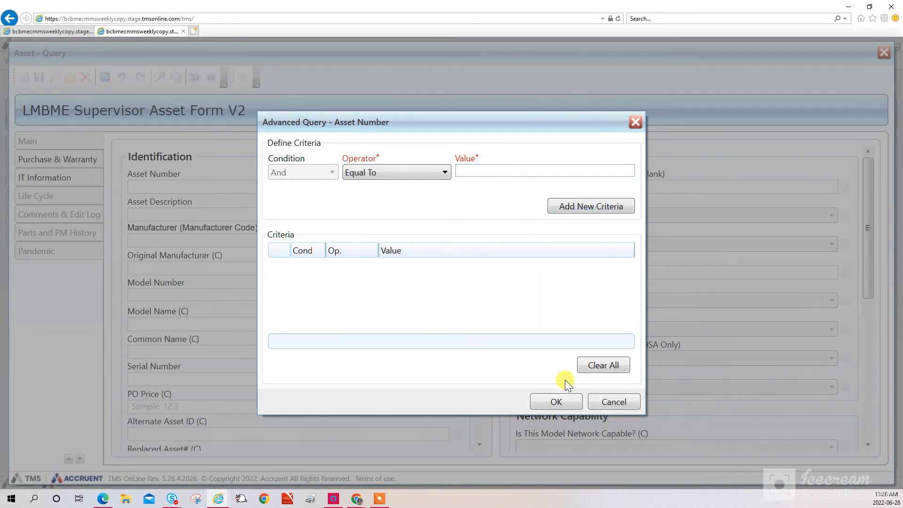
pyautogui.click(613, 402)
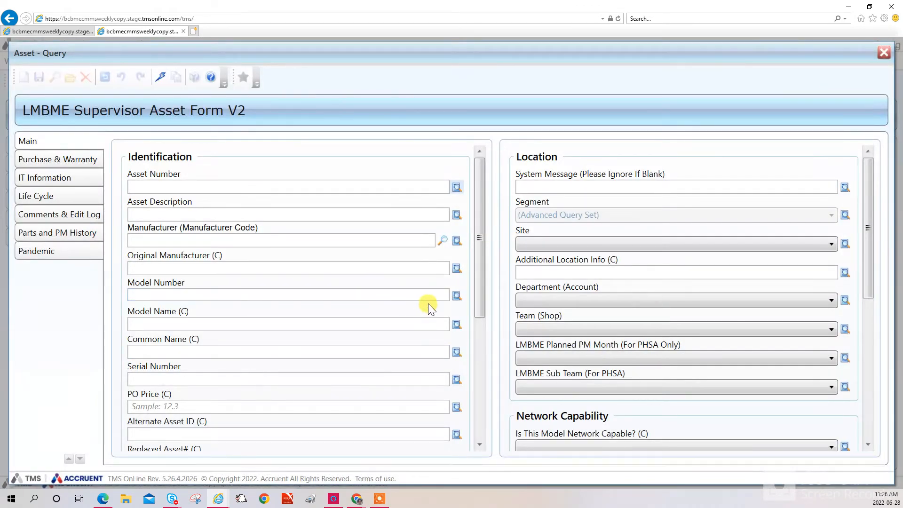
pyautogui.click(456, 325)
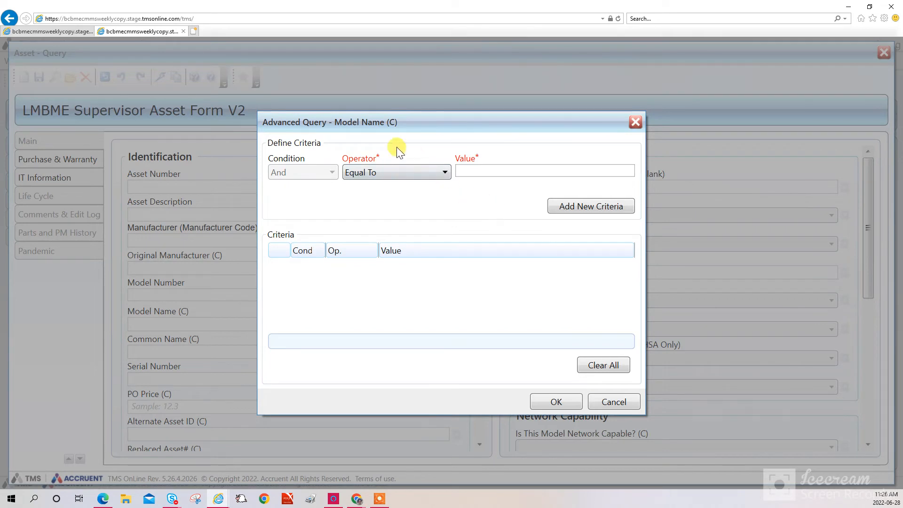
pyautogui.click(459, 169)
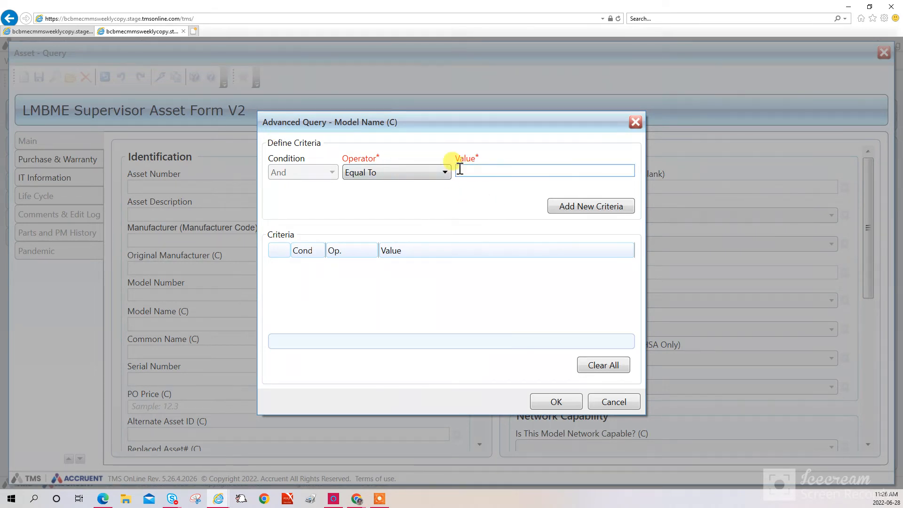
pyautogui.write('*500')
pyautogui.press('BackSpace')
pyautogui.press('BackSpace')
pyautogui.press('BackSpace')
pyautogui.press('BackSpace')
pyautogui.press('BackSpace')
pyautogui.click(396, 170)
pyautogui.click(383, 298)
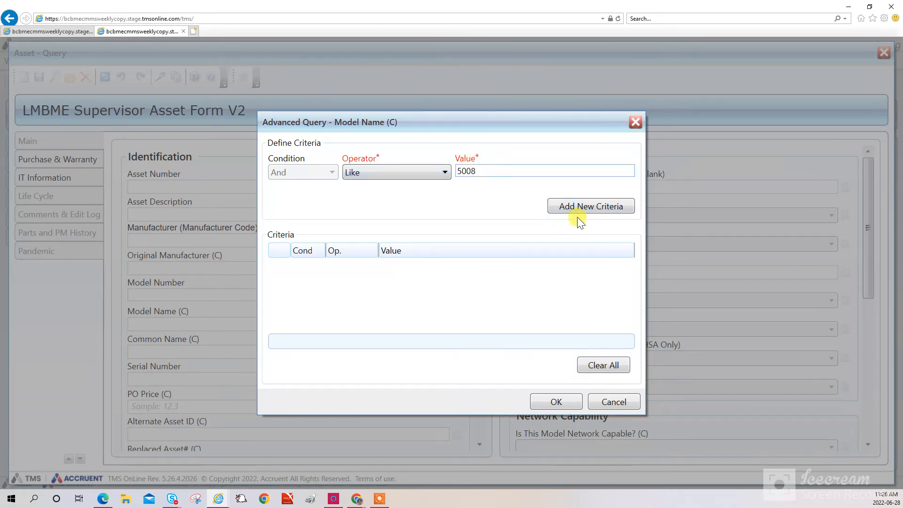
pyautogui.click(586, 207)
pyautogui.click(569, 400)
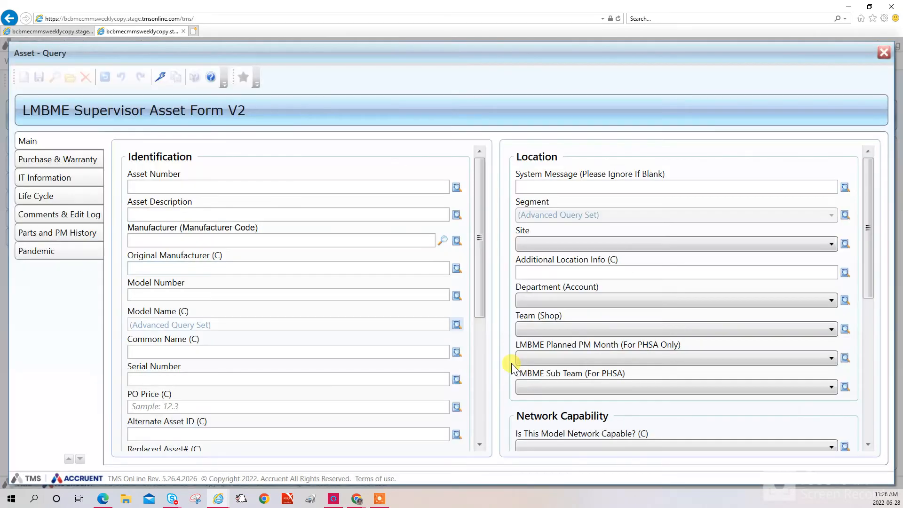
# Run the asset query and check assets AA032656, AA032655, AA032654 and AA032653 among the 209 results
pyautogui.click(159, 77)
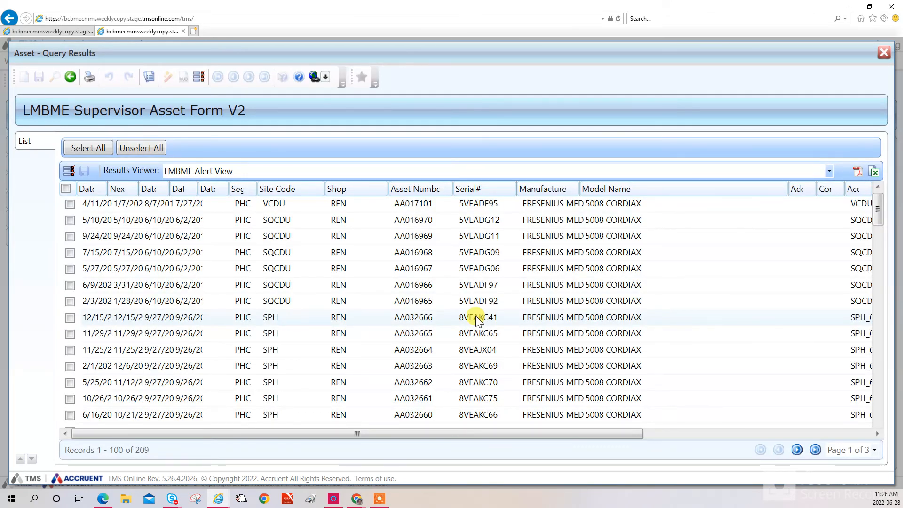
pyautogui.scroll(-6, 263, 289)
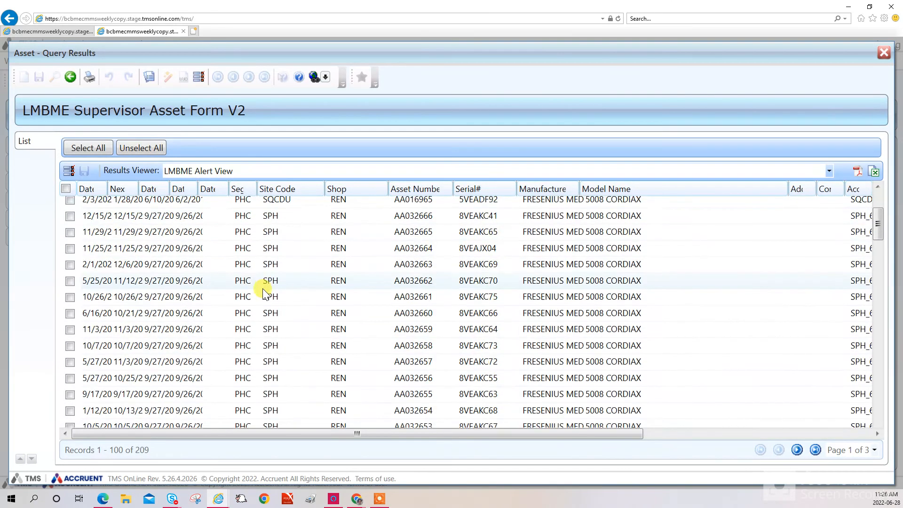
pyautogui.scroll(1, 99, 225)
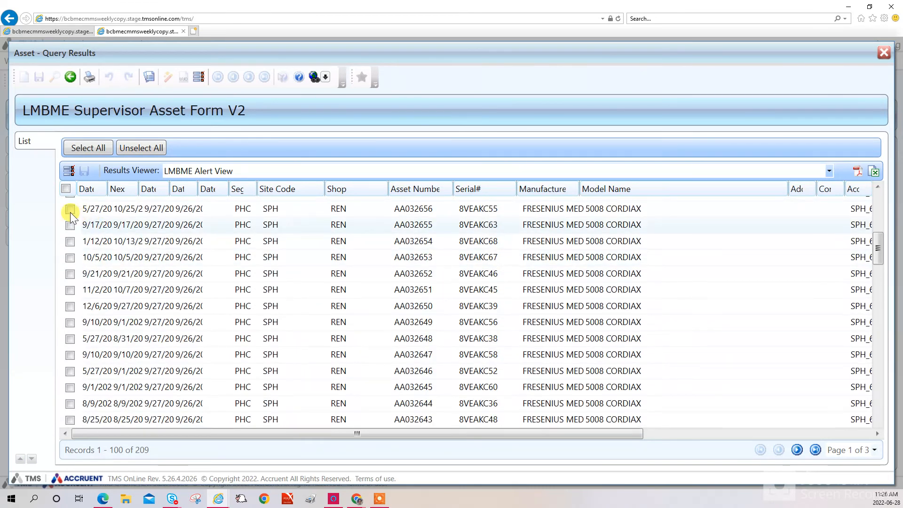
pyautogui.click(70, 209)
pyautogui.click(69, 225)
pyautogui.click(71, 241)
pyautogui.click(69, 257)
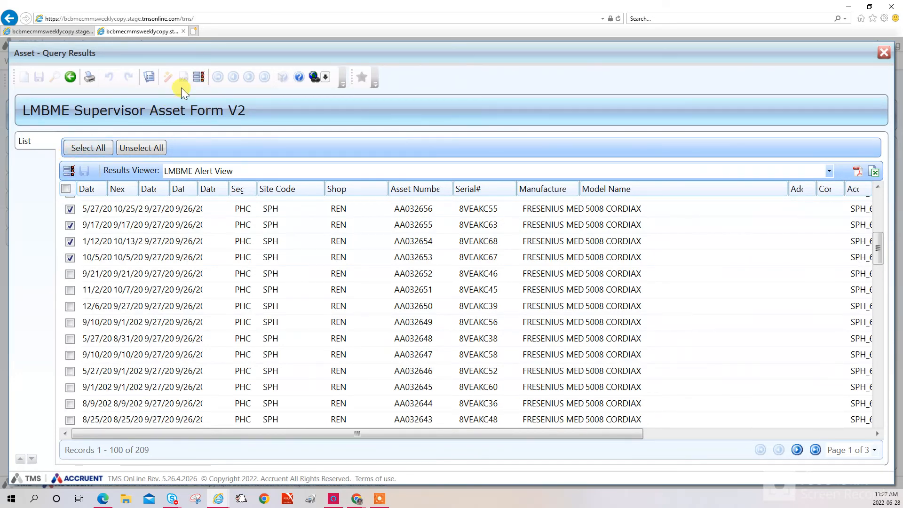
# Attach the four checked assets to work order 439334, save past the warranty warning, and show Log Entry
pyautogui.click(198, 78)
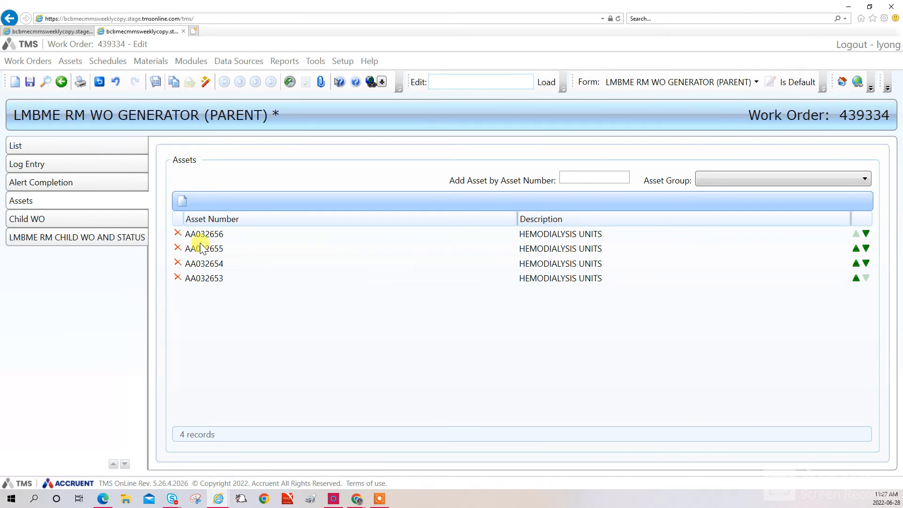
pyautogui.click(29, 83)
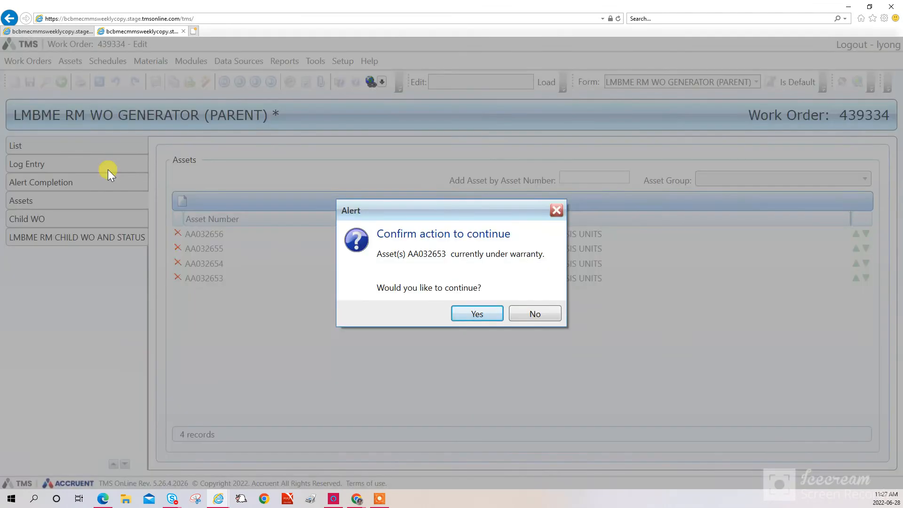
pyautogui.click(475, 312)
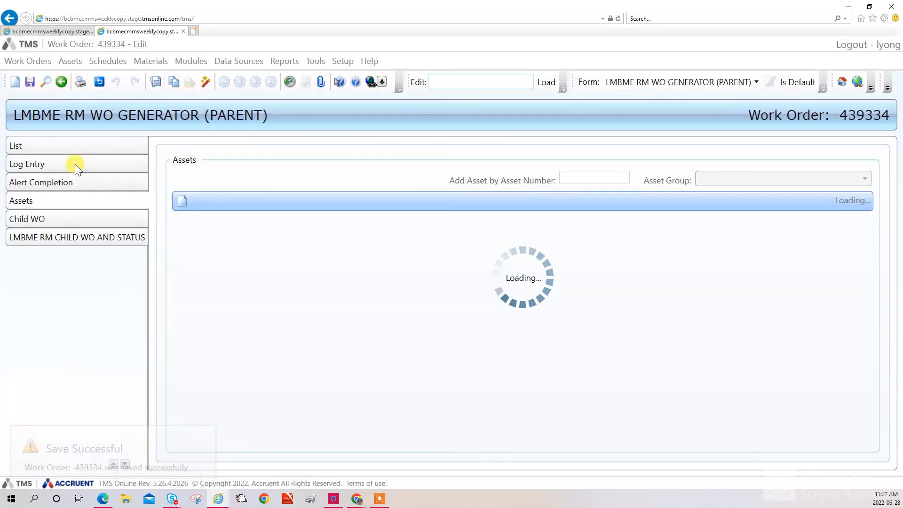
pyautogui.click(75, 164)
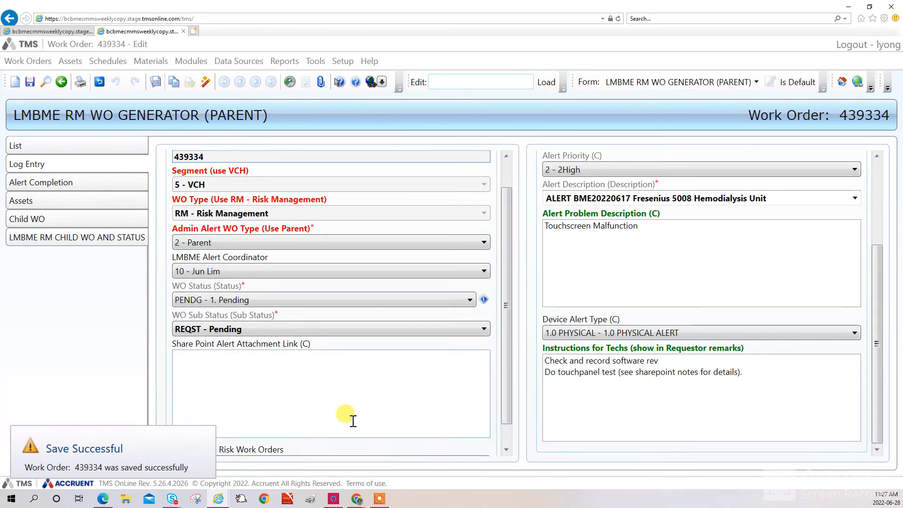
# Set Auto Create Risk Work Orders to 2A - 2. YES and save, accepting the warranty warning
pyautogui.scroll(-1, 338, 386)
pyautogui.click(266, 441)
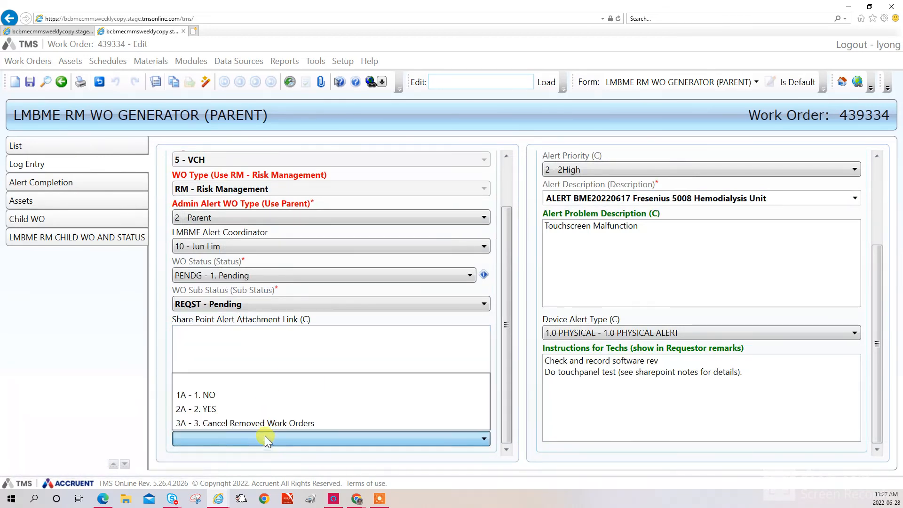
pyautogui.click(247, 408)
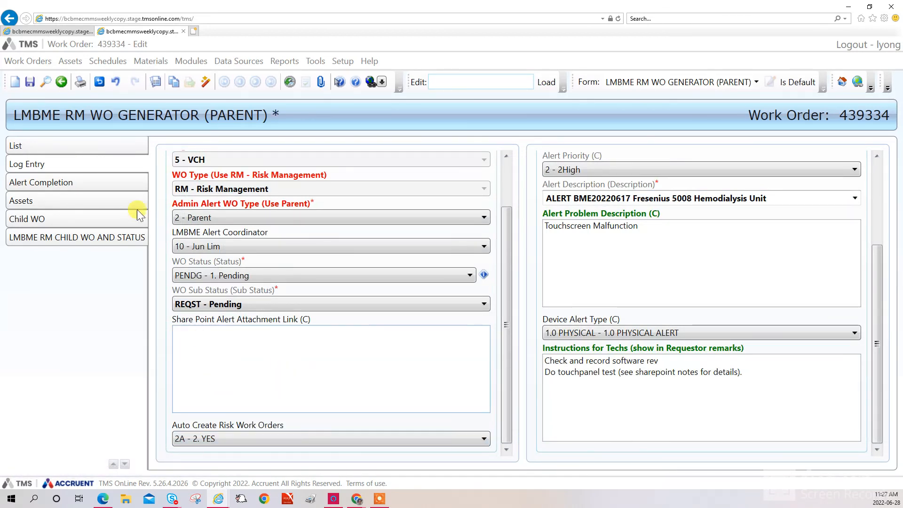
pyautogui.click(29, 81)
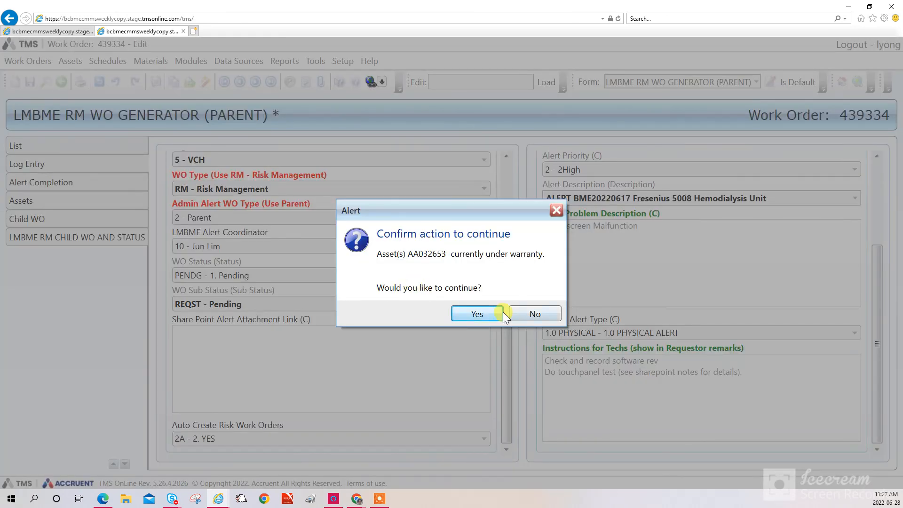
pyautogui.click(484, 310)
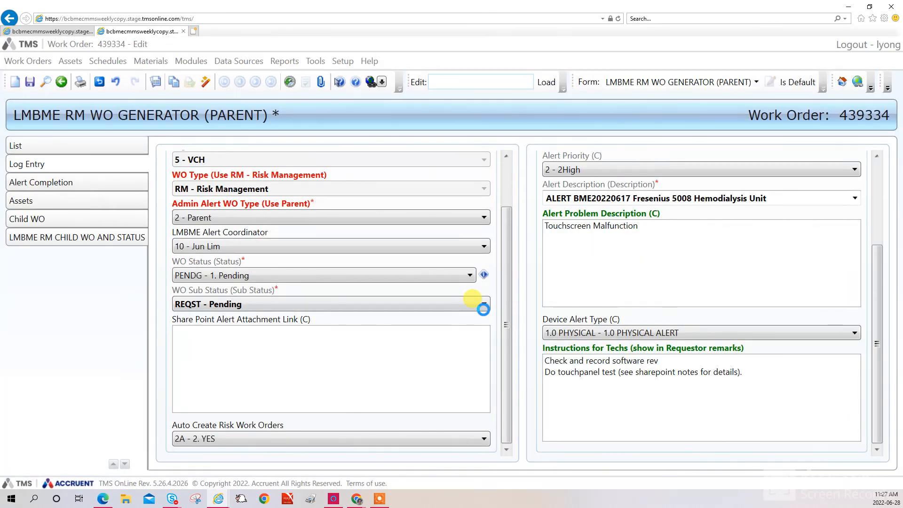